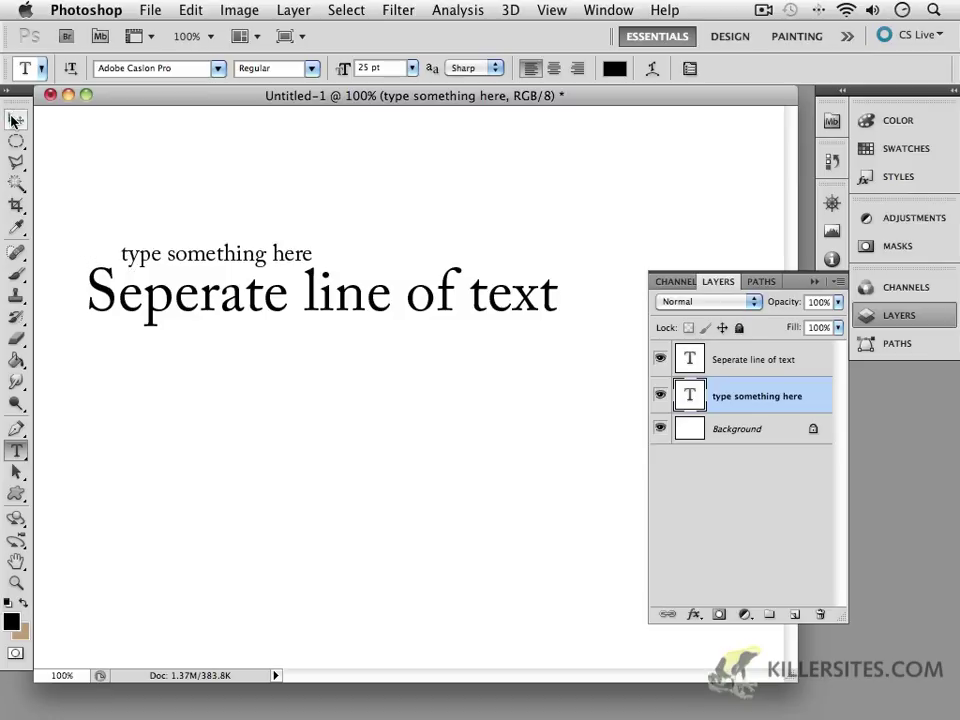
Move the two text lines higher on the canvas, then delete both text layers in the Layers panel trash.
left_click(16, 118)
left_click_drag(125, 258, 118, 182)
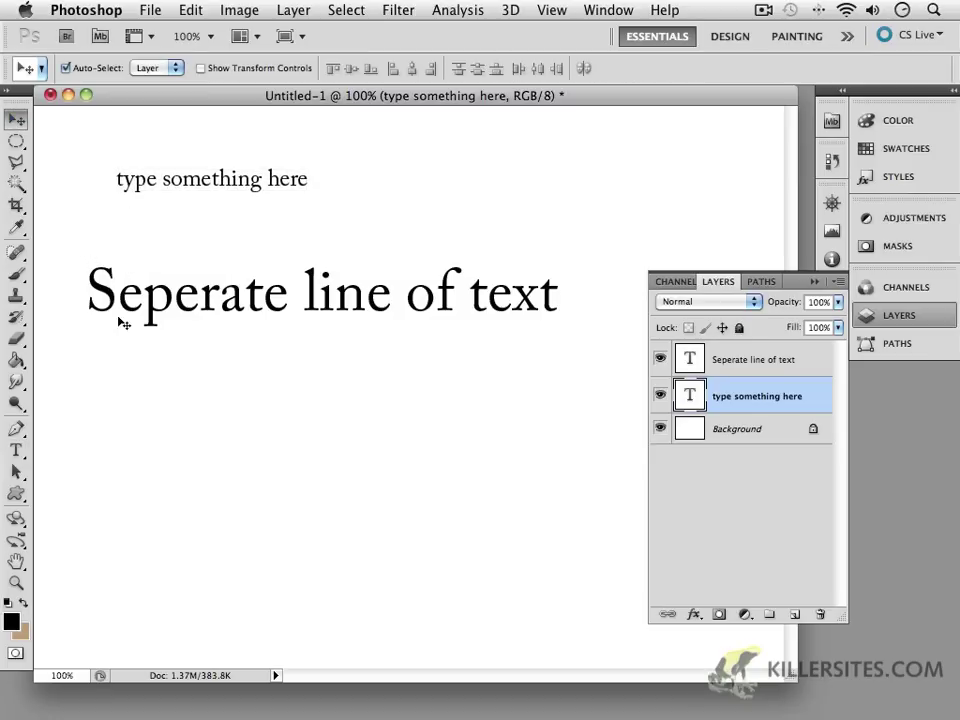
left_click_drag(111, 298, 95, 220)
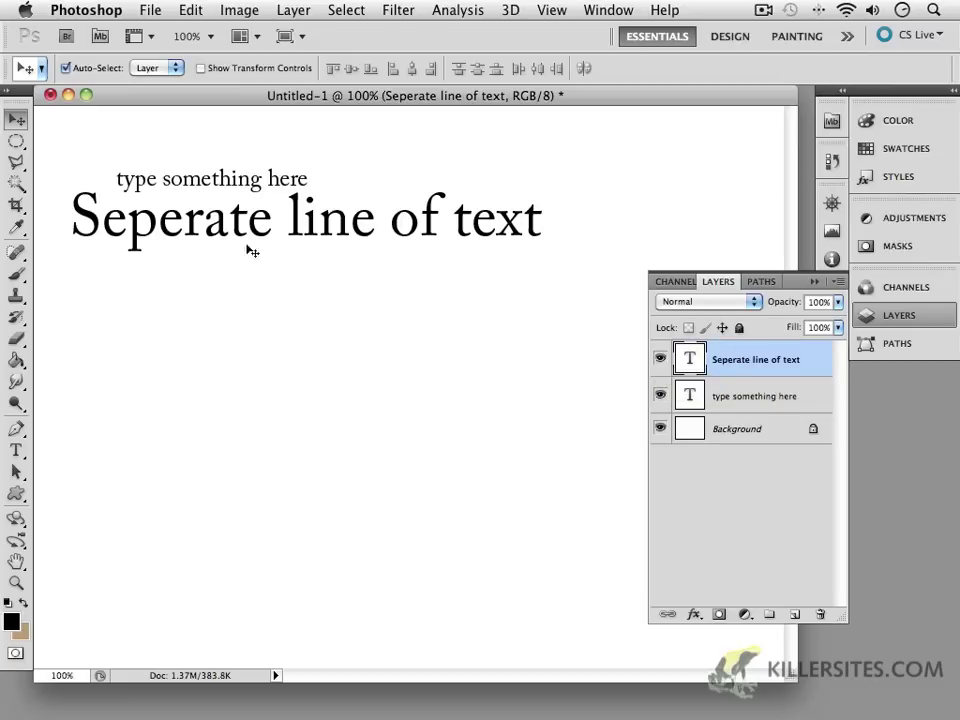
Marquee-select both text layers and drag them to the Layers panel trash.
left_click_drag(71, 153, 210, 285)
left_click_drag(786, 377, 820, 614)
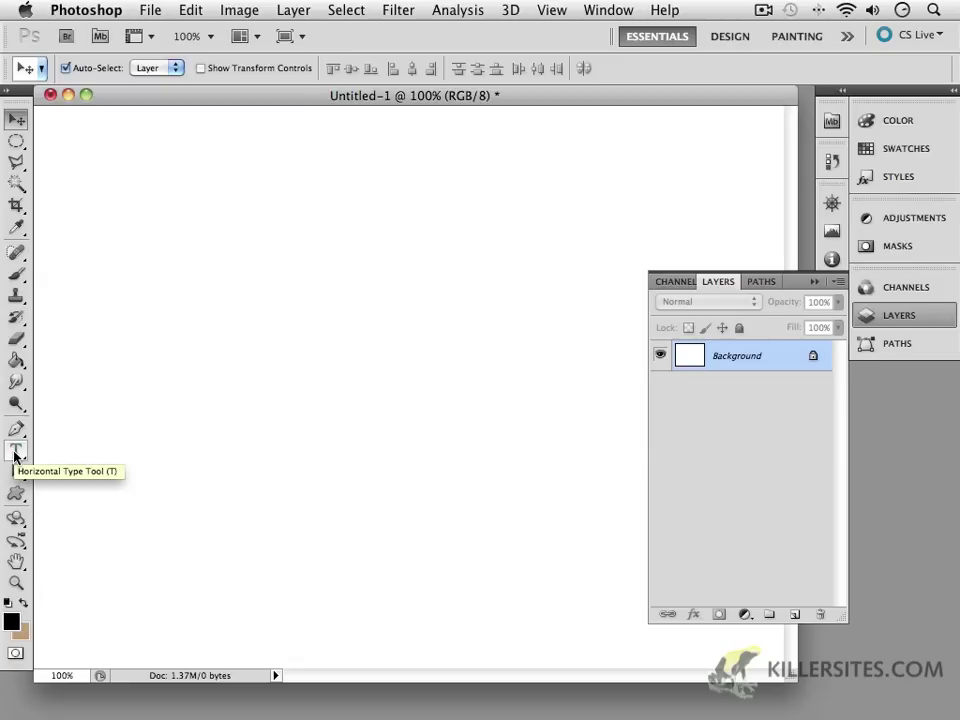
Type 'typing something' near the canvas's top-left, fixing the typo, and commit the text.
left_click(15, 453)
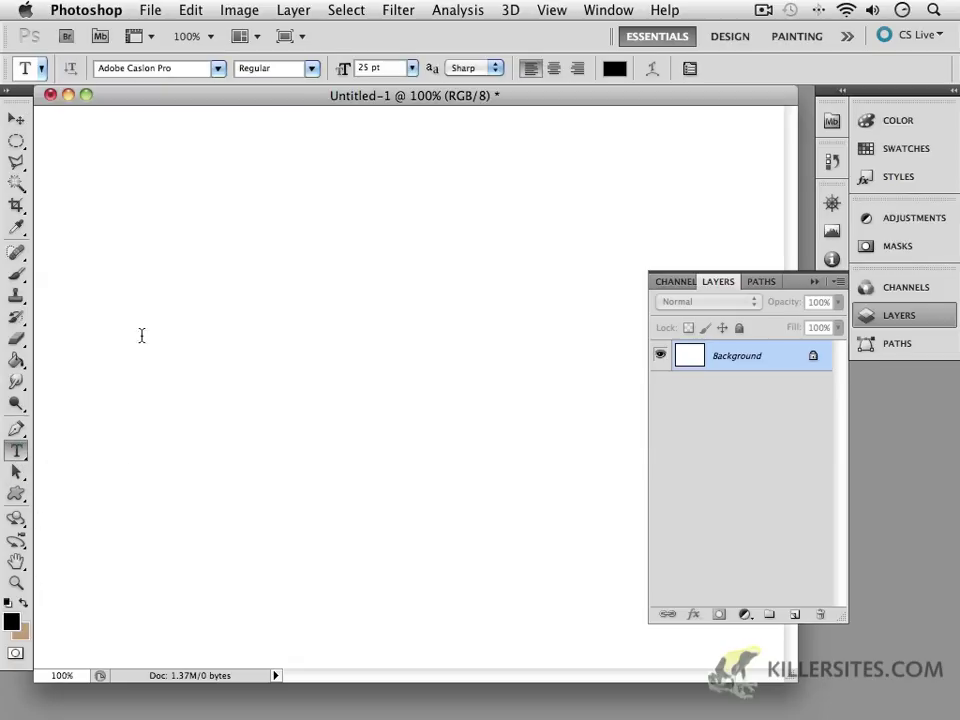
left_click(100, 202)
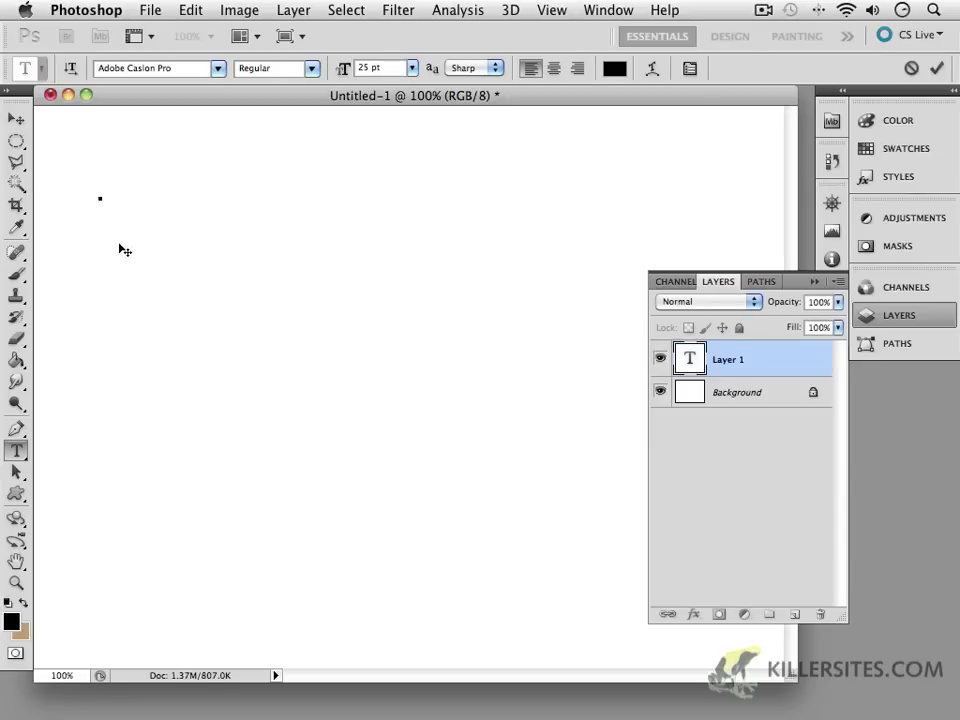
type("typing something")
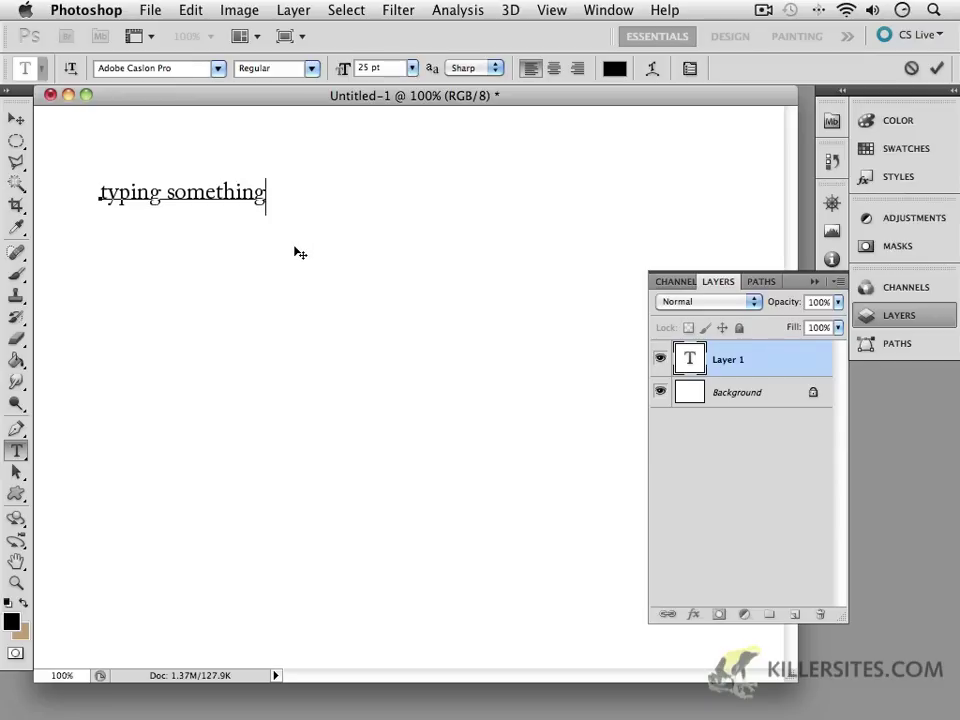
key("ctrl+Return")
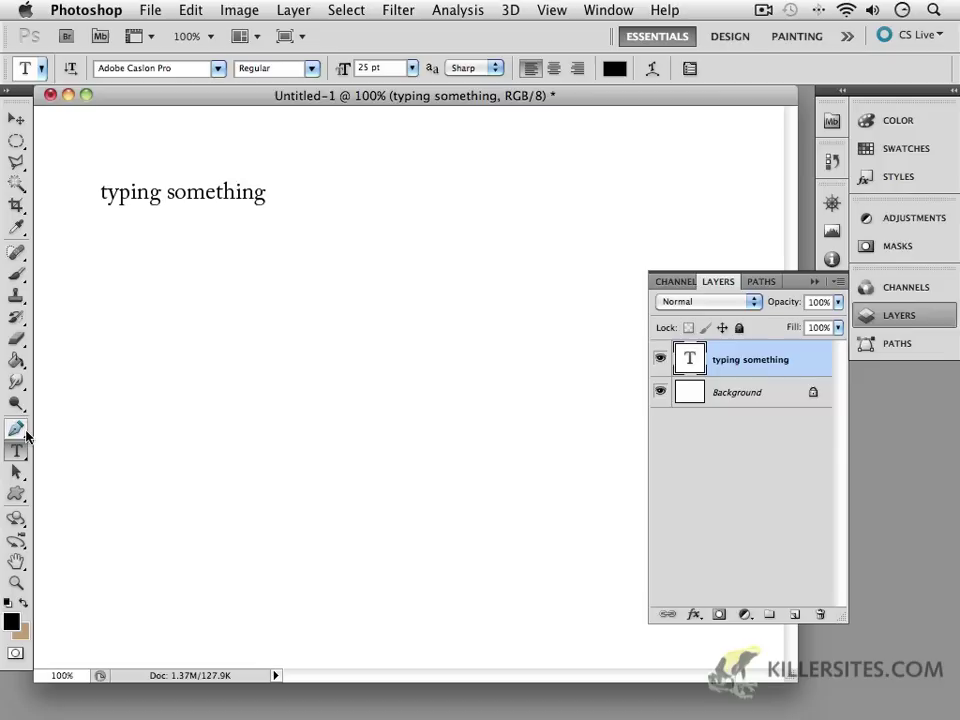
Drag out an empty paragraph text box beneath the 'typing something' heading, adding Layer 1.
left_click_drag(100, 230, 474, 510)
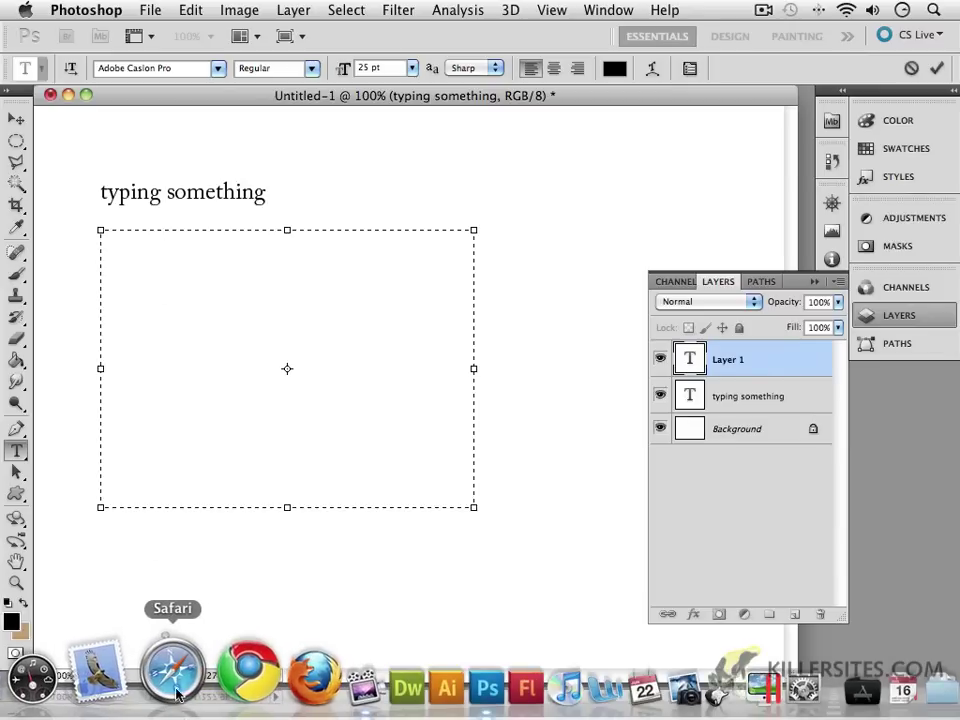
In Safari, search for 'lipsum' and open the lipsum.com generator.
left_click(176, 686)
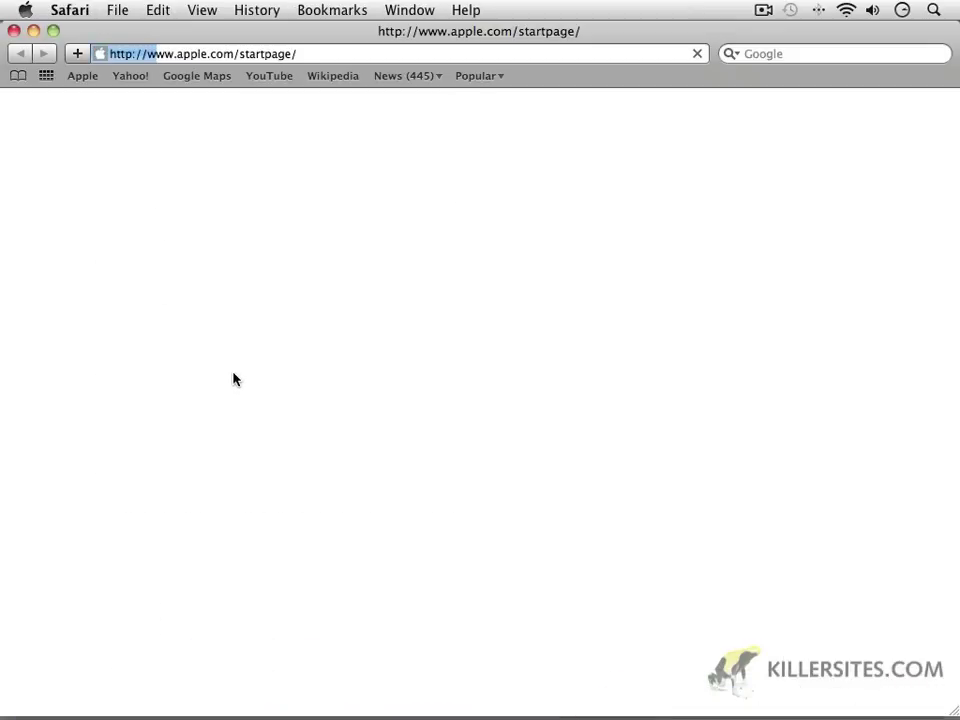
left_click(750, 56)
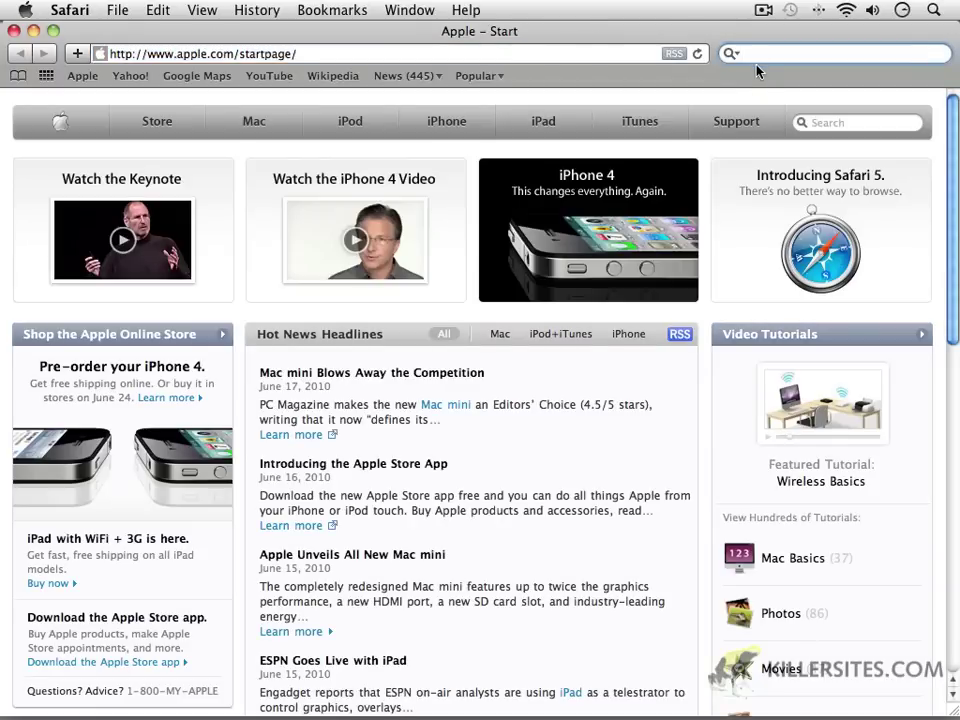
type("lipsum")
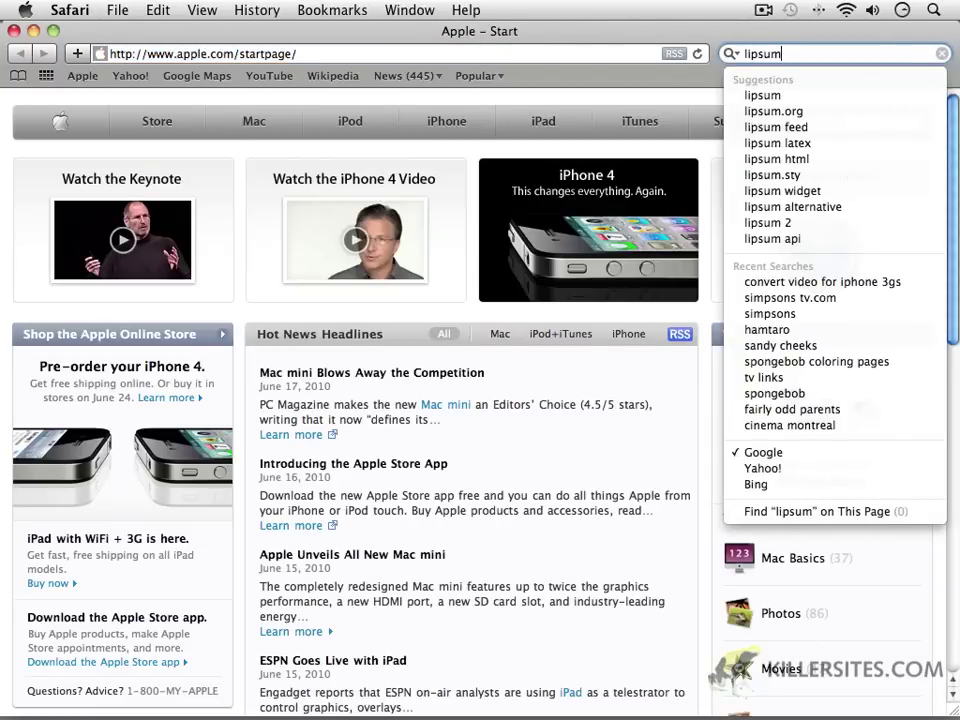
key("Return")
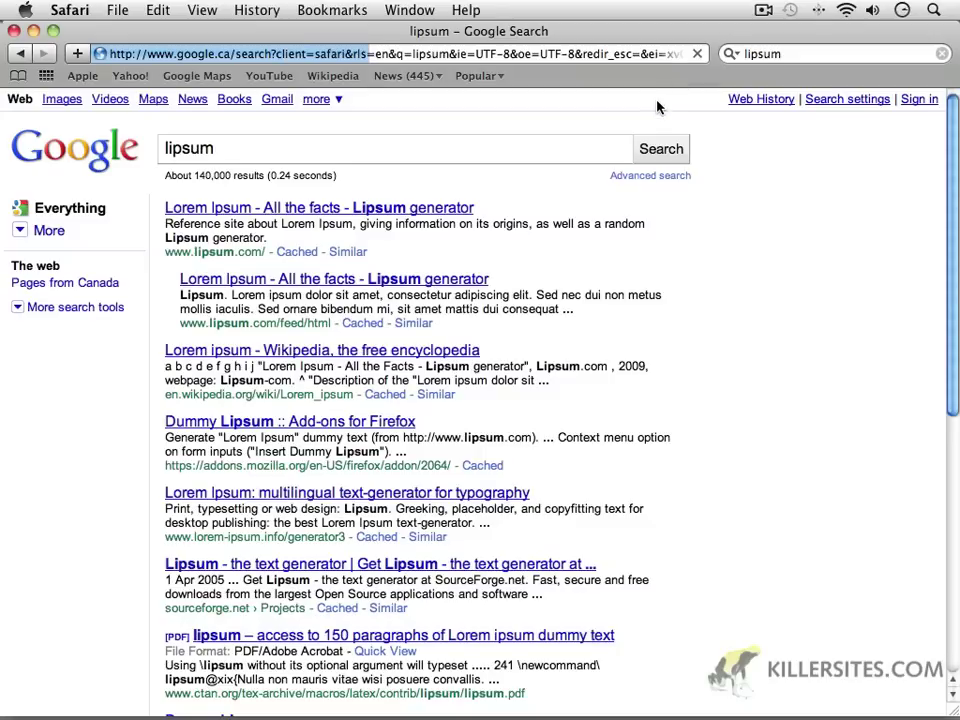
left_click(220, 213)
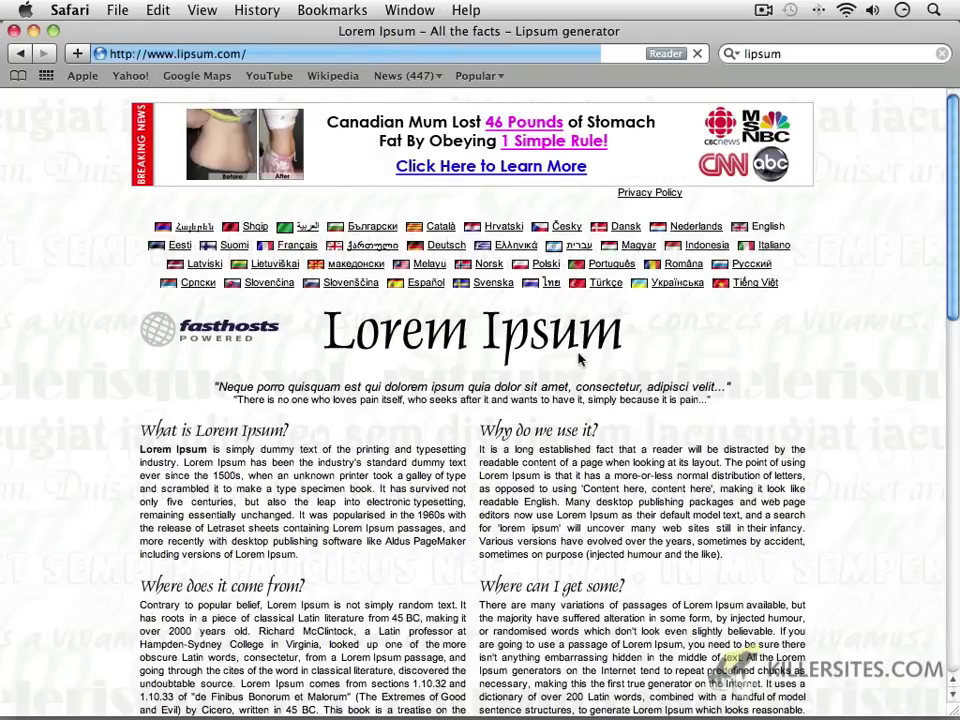
Generate Lorem Ipsum, copy the first paragraph, and return to Photoshop.
type("lor")
scroll(615, 364, "down", 5)
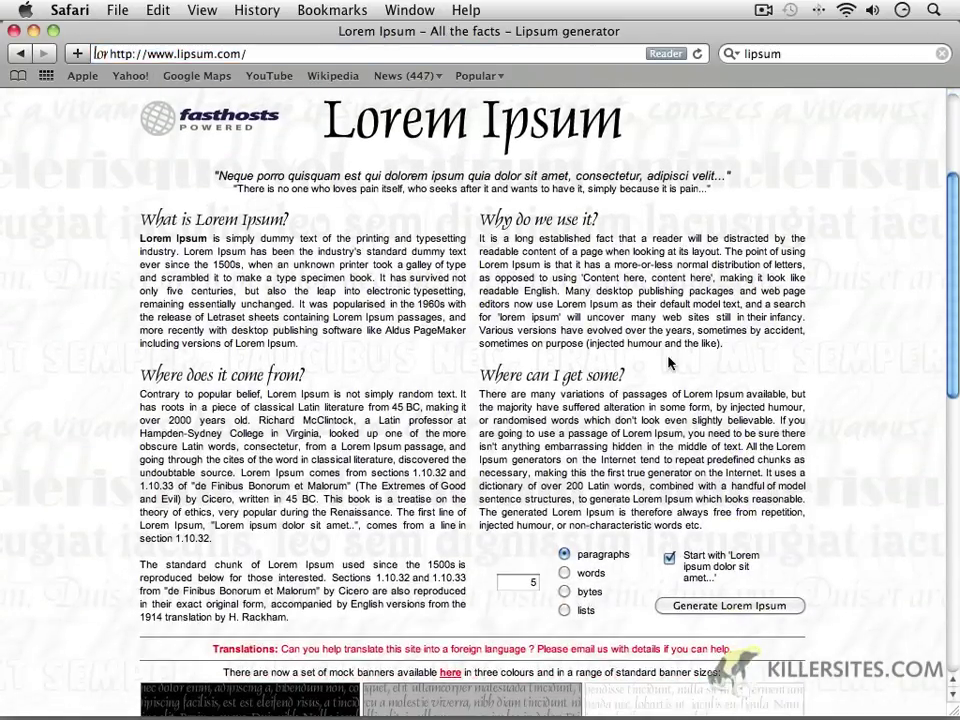
left_click(688, 608)
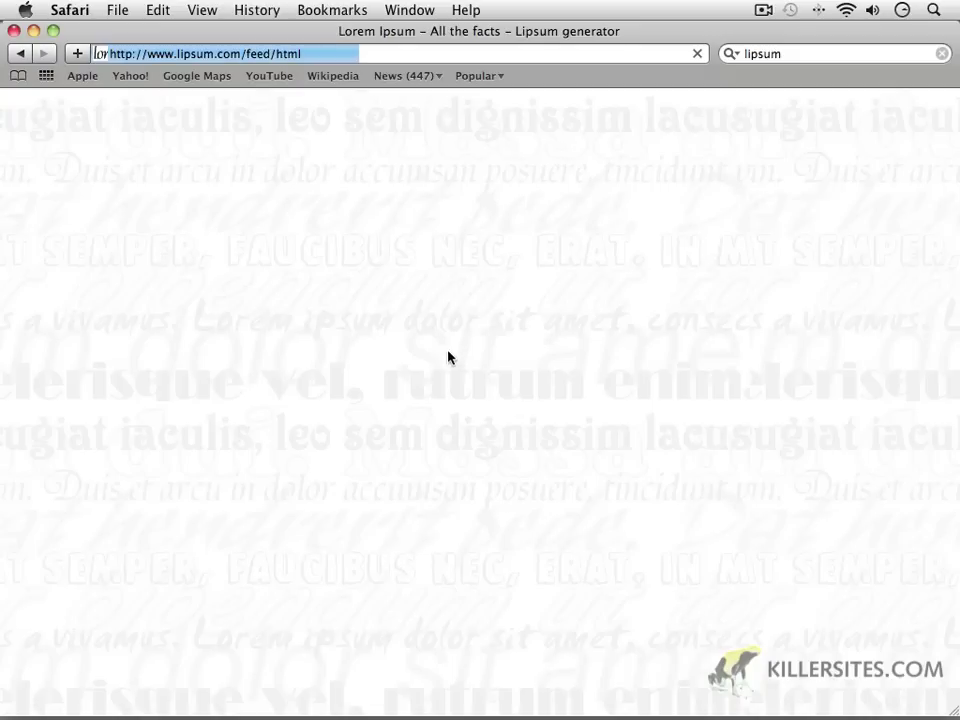
scroll(460, 385, "down", 4)
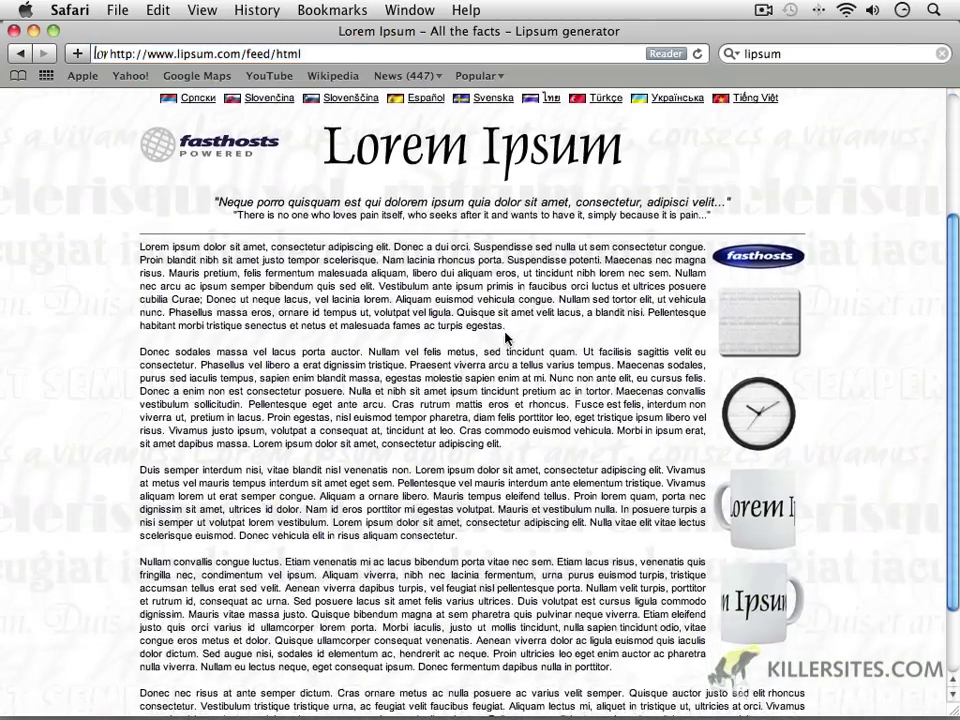
left_click_drag(507, 328, 131, 251)
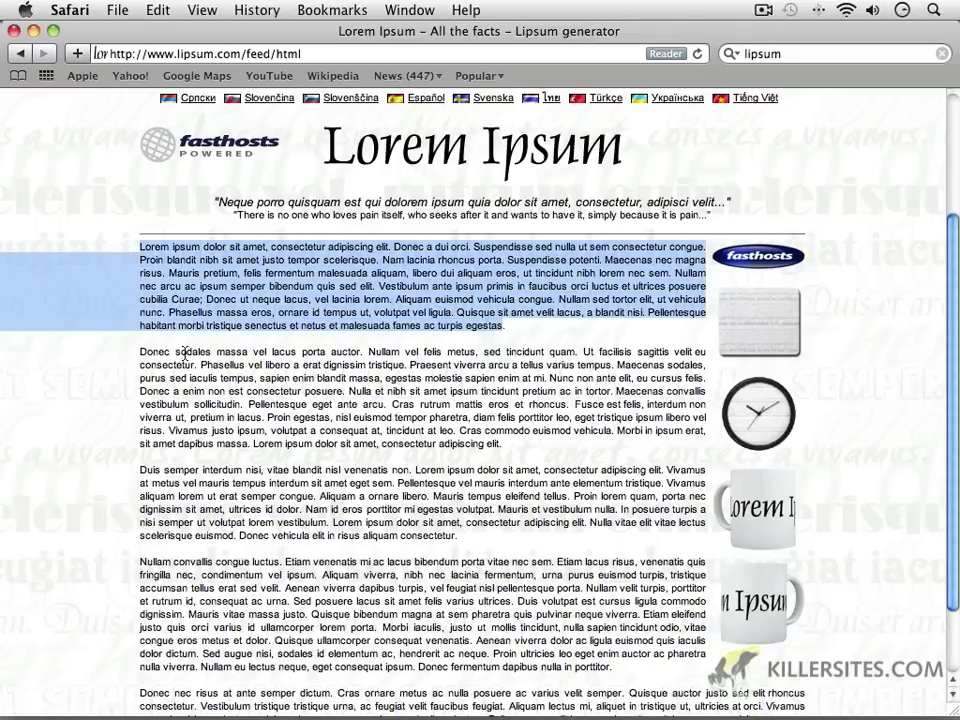
key("super+Tab")
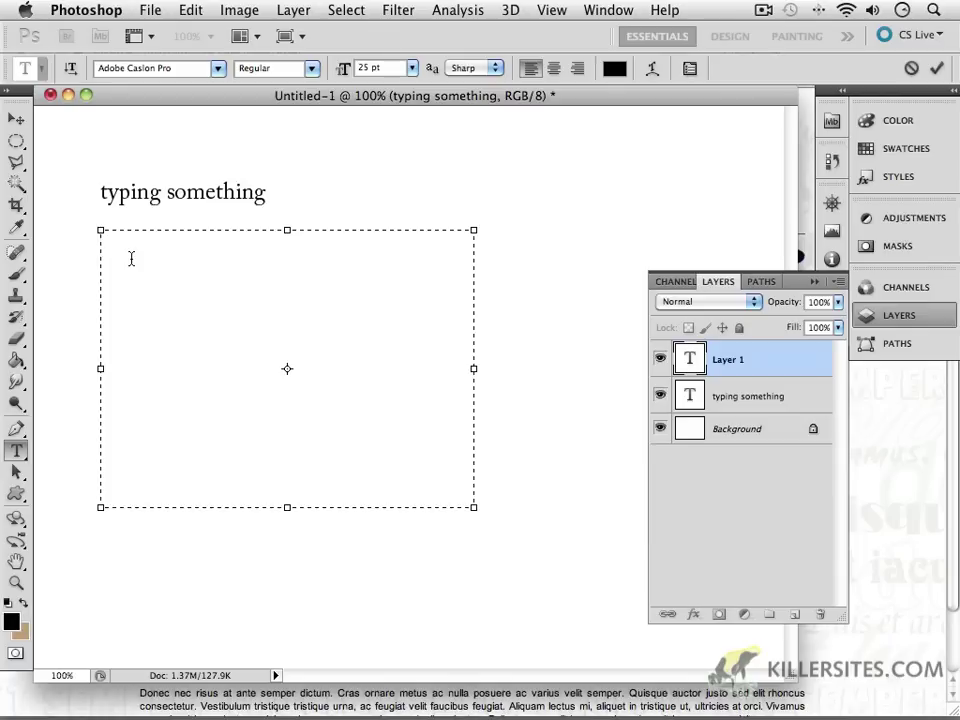
Paste the Lorem ipsum paragraph into the text box with Edit > Paste.
left_click(192, 12)
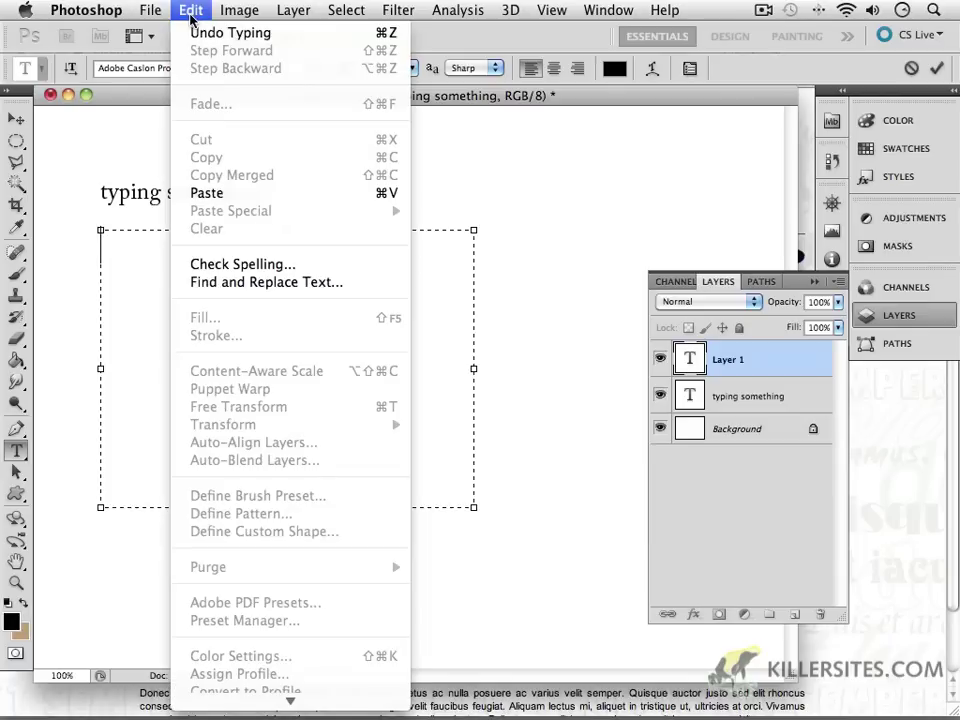
left_click(221, 194)
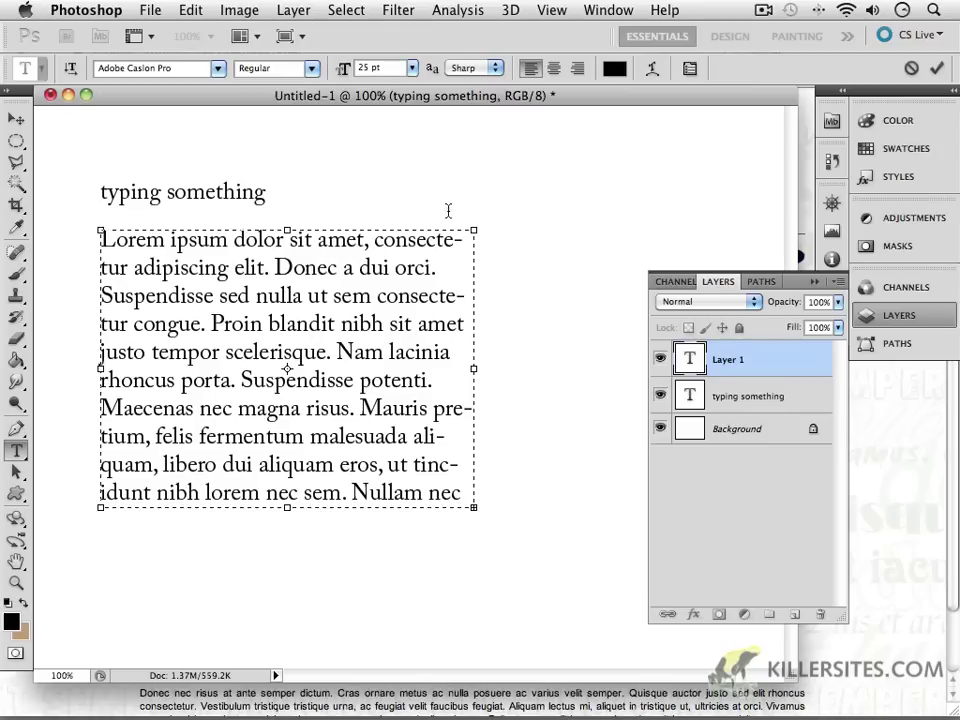
left_click_drag(456, 240, 441, 240)
Drag the box's bottom-right handle up and right so the paragraph reflows into seven lines.
left_click(461, 254)
left_click(476, 509)
left_click_drag(474, 507, 536, 431)
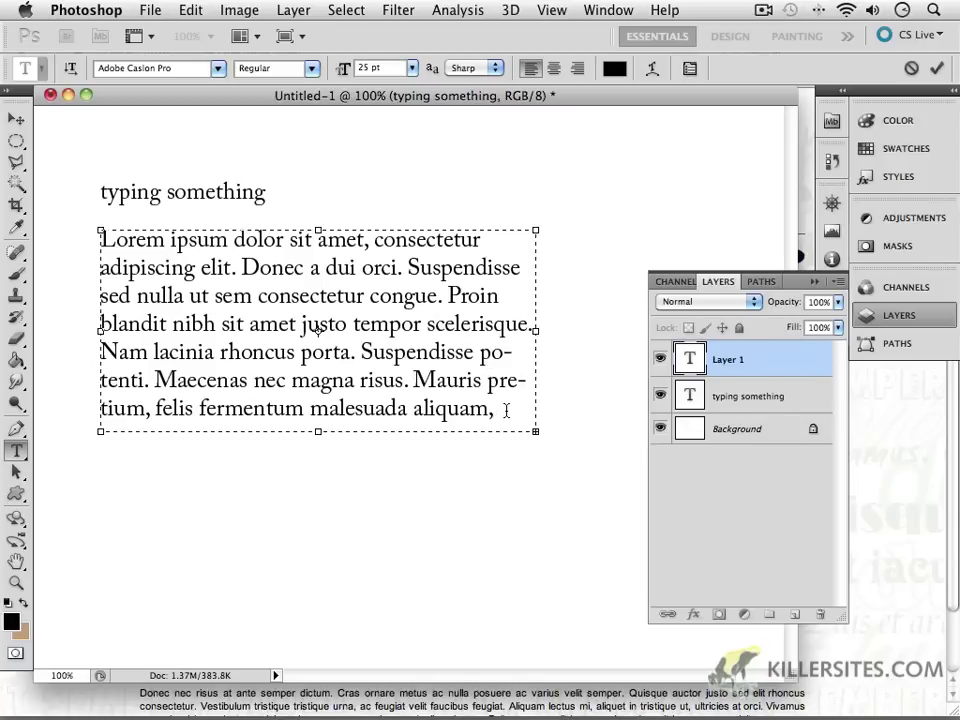
Select the visible paragraph text and set it to 12 pt in the options bar.
left_click_drag(506, 410, 73, 298)
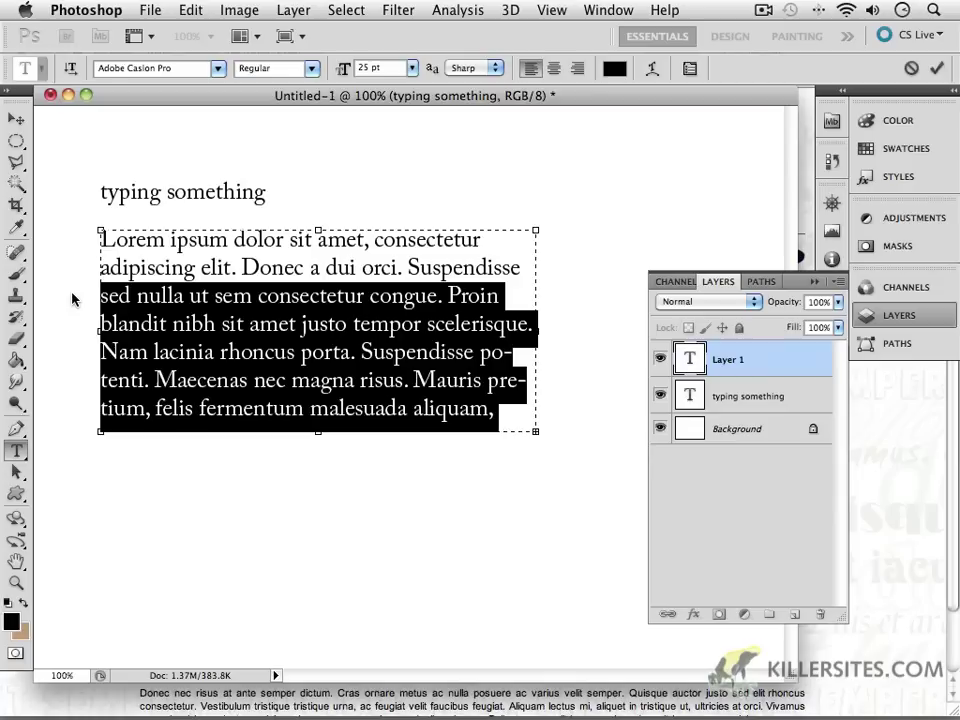
left_click_drag(515, 420, 4, 200)
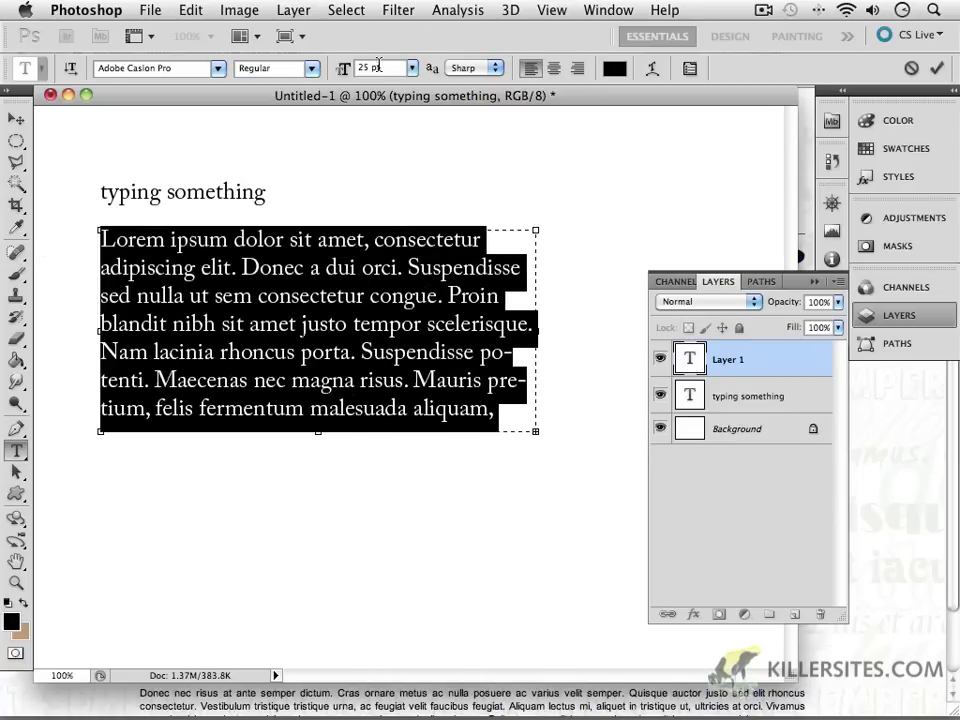
left_click(411, 68)
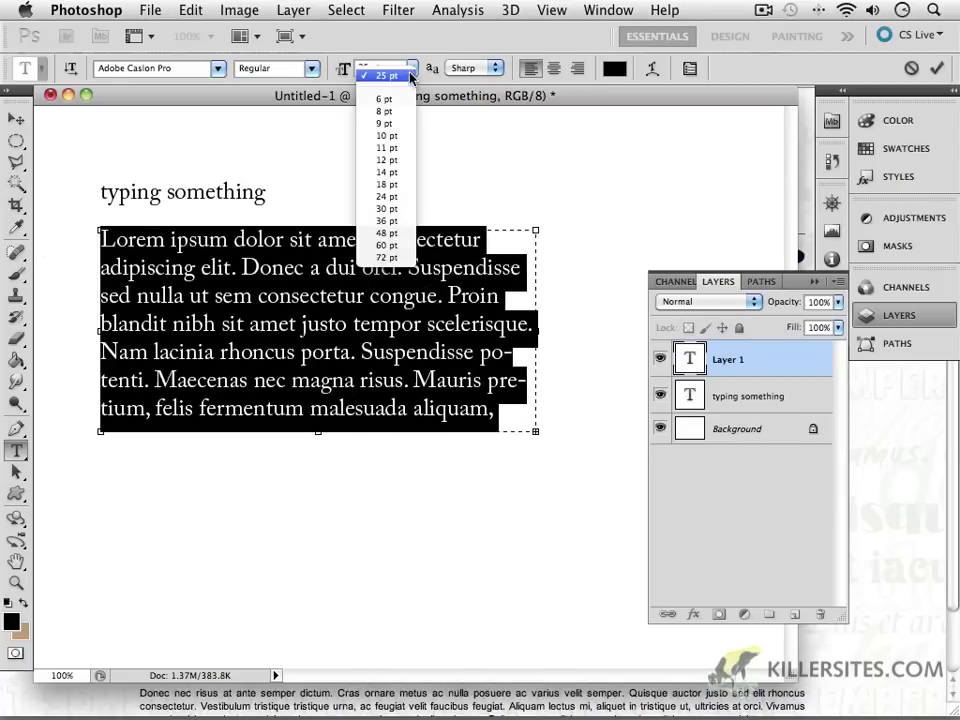
left_click(386, 160)
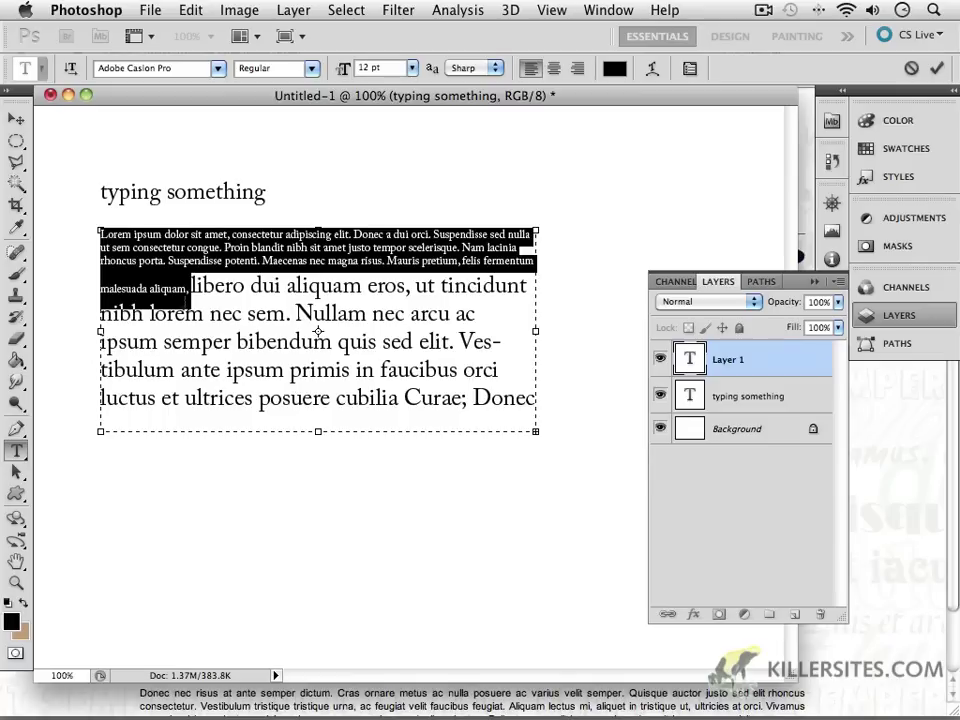
left_click(189, 288)
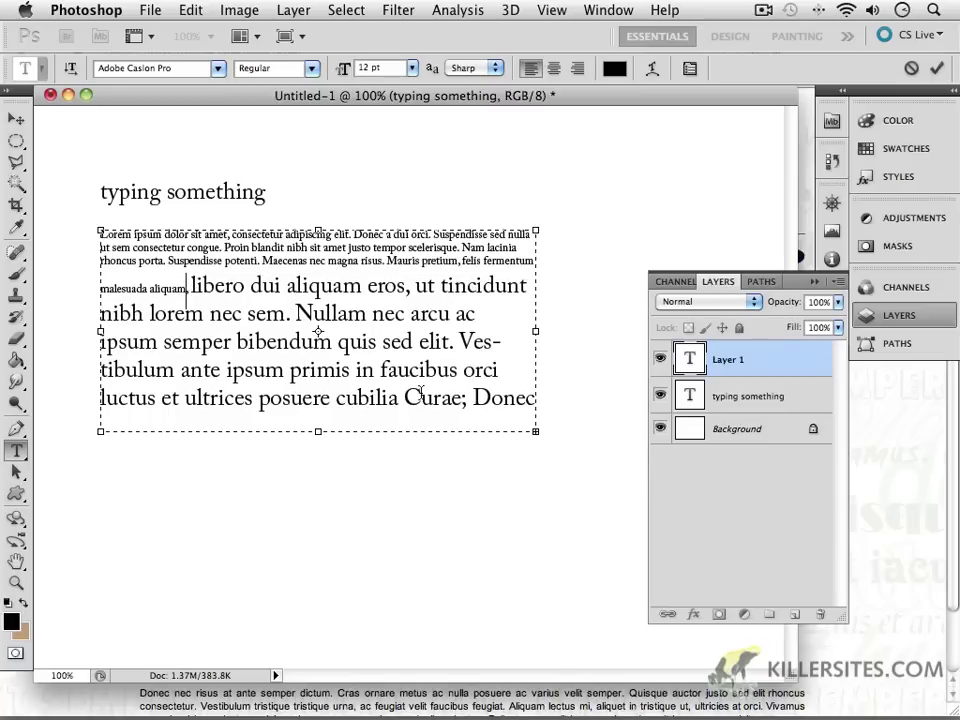
left_click(216, 290)
Use Select > All in the text box and set the whole paragraph to 12 pt.
left_click(350, 10)
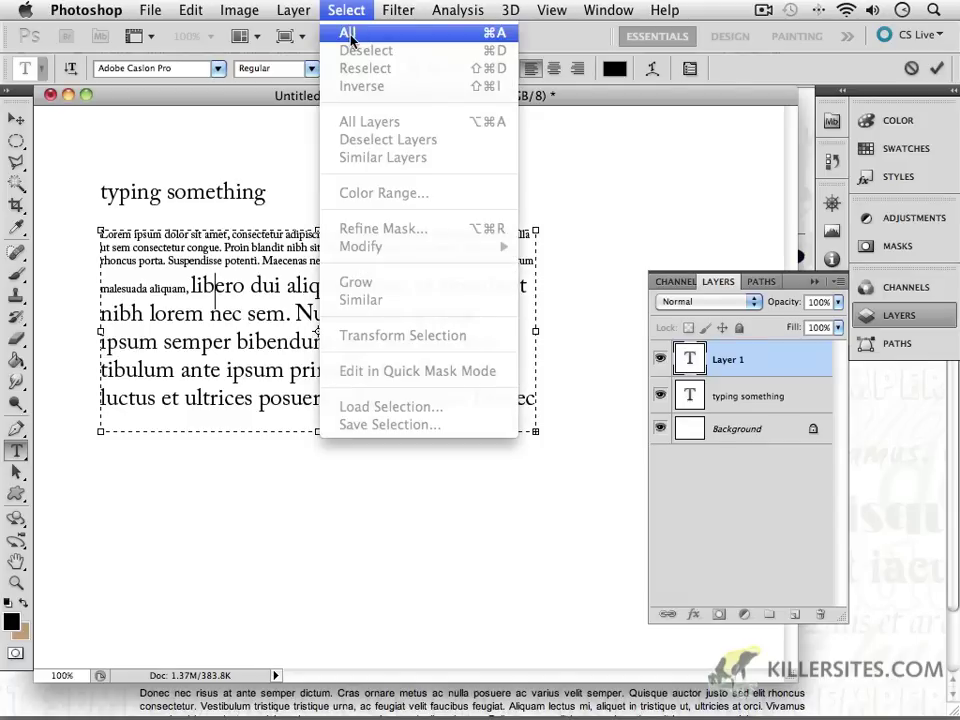
left_click(348, 33)
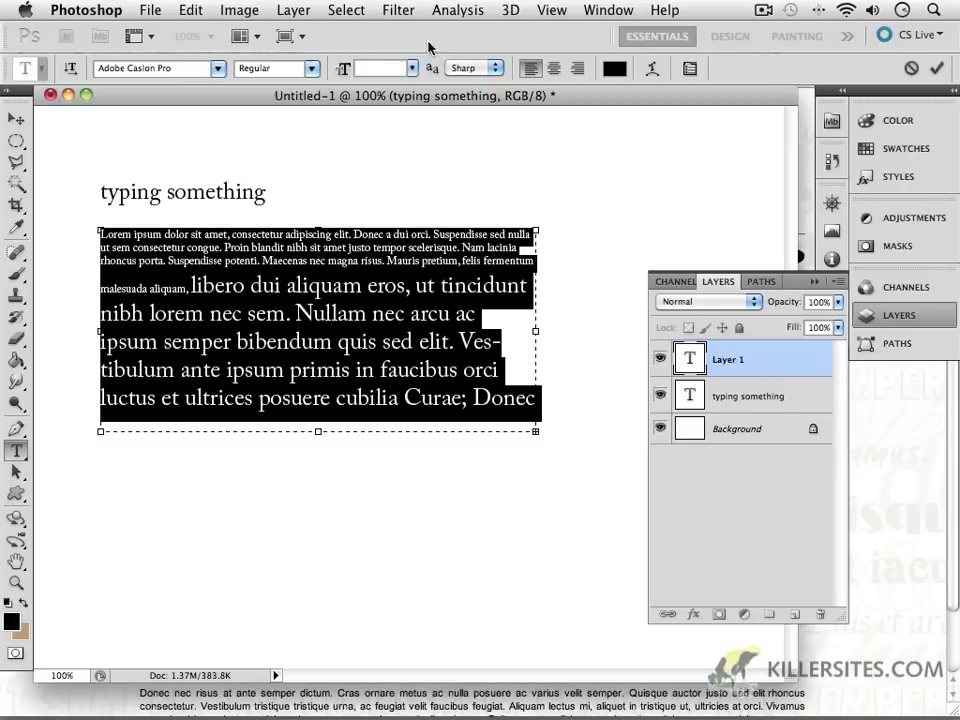
left_click(412, 68)
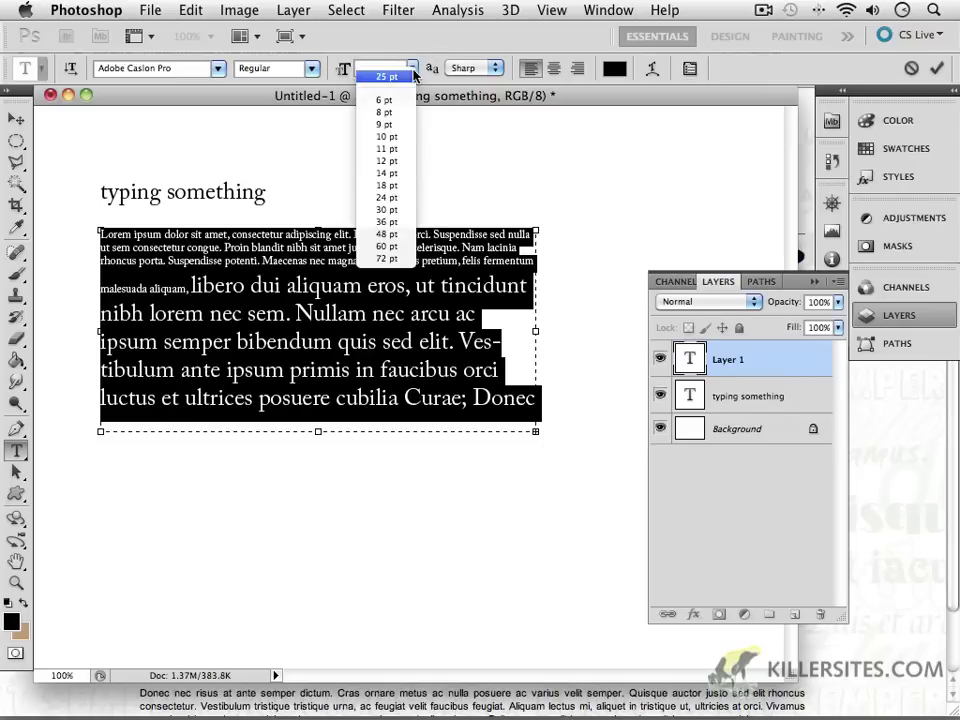
left_click(388, 160)
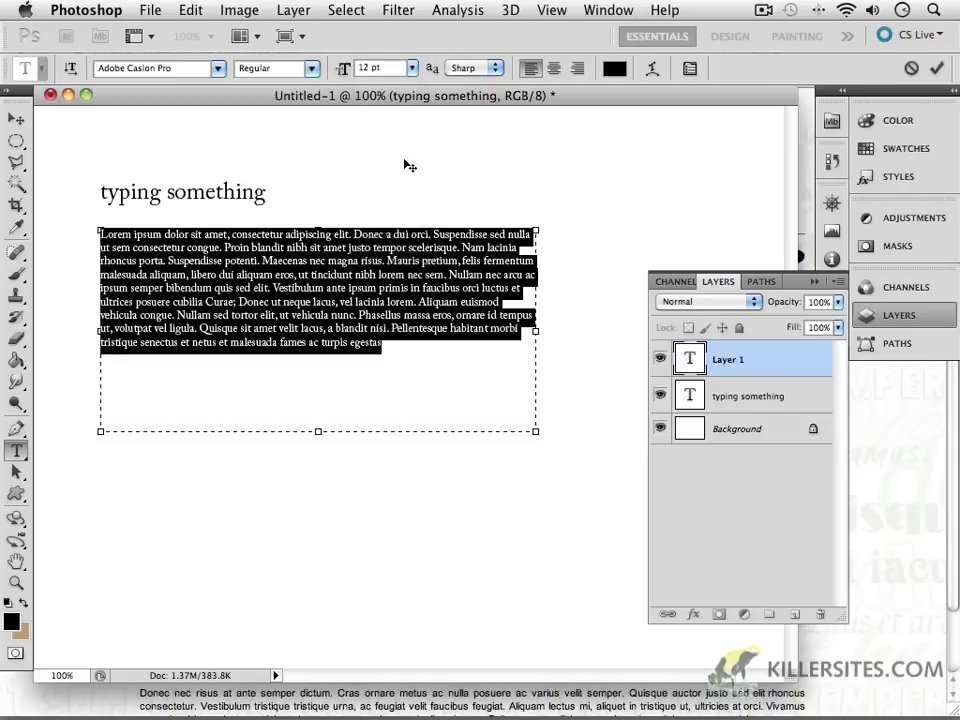
left_click(362, 392)
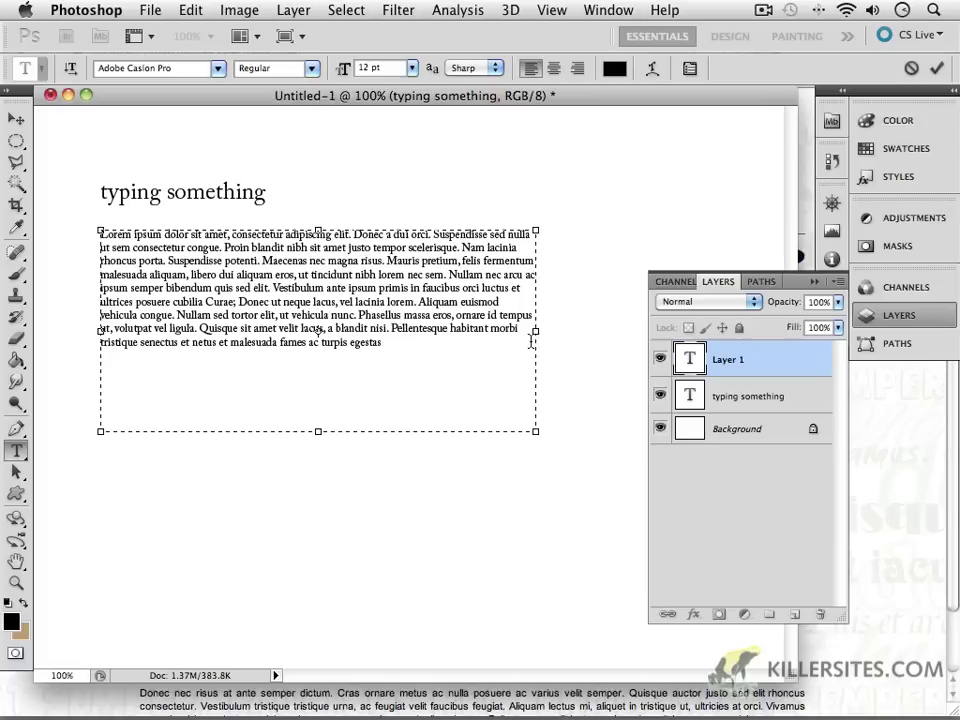
Drag the right and corner handles inward so the 12 pt text wraps into twelve lines.
left_click_drag(536, 330, 396, 340)
left_click_drag(397, 431, 457, 479)
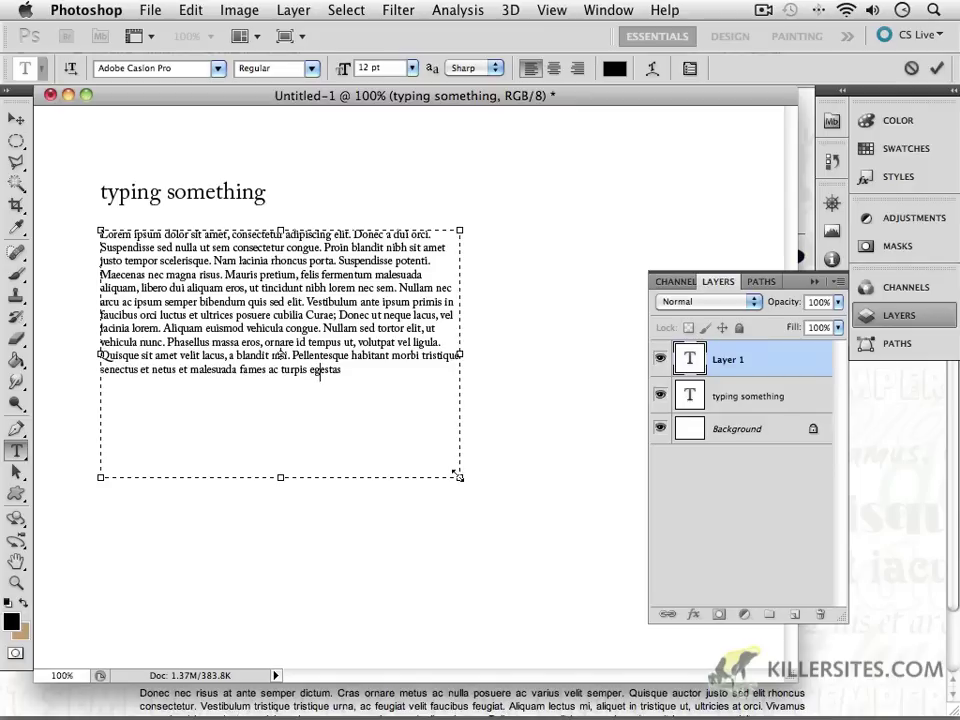
left_click_drag(457, 477, 426, 443)
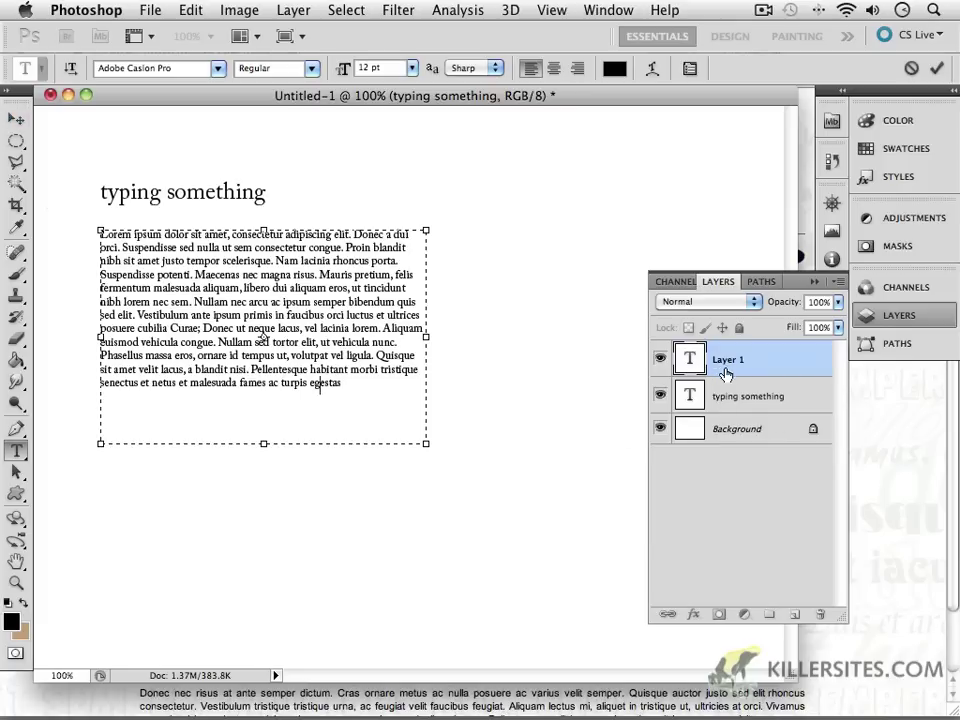
Select the 'typing something' heading text and scrub its font size up to 49 pt.
left_click(735, 397)
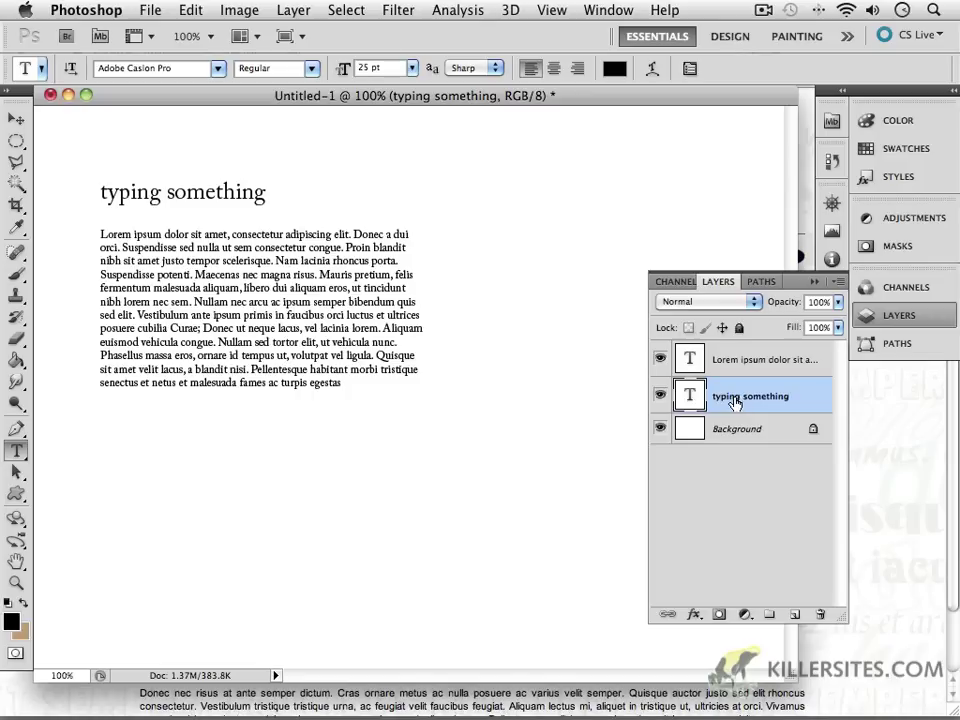
left_click_drag(264, 193, 12, 140)
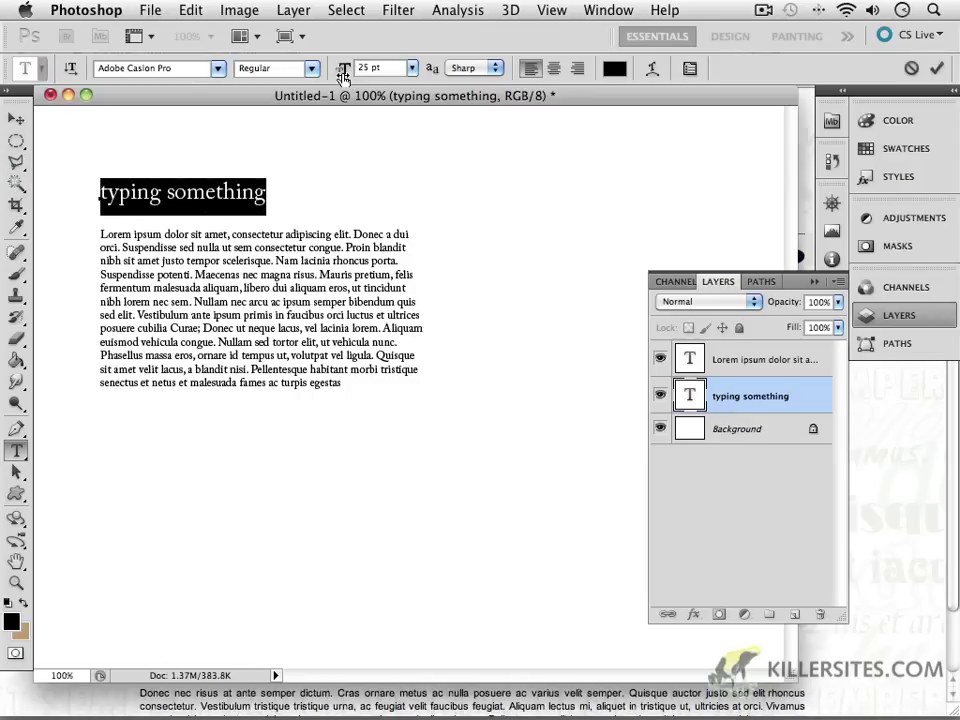
left_click_drag(343, 75, 366, 72)
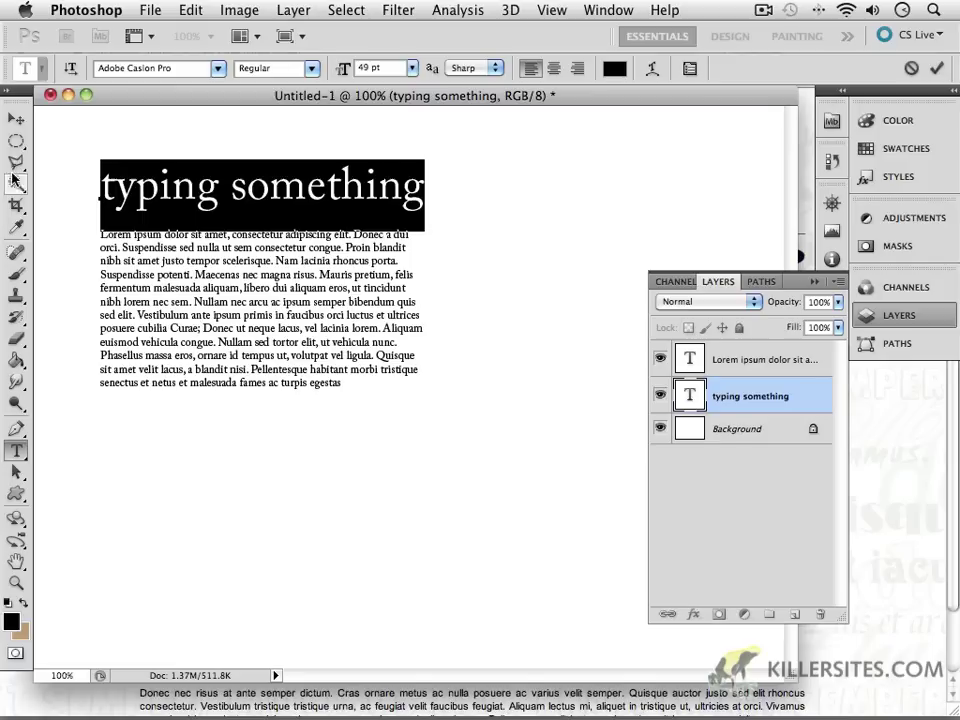
left_click(16, 118)
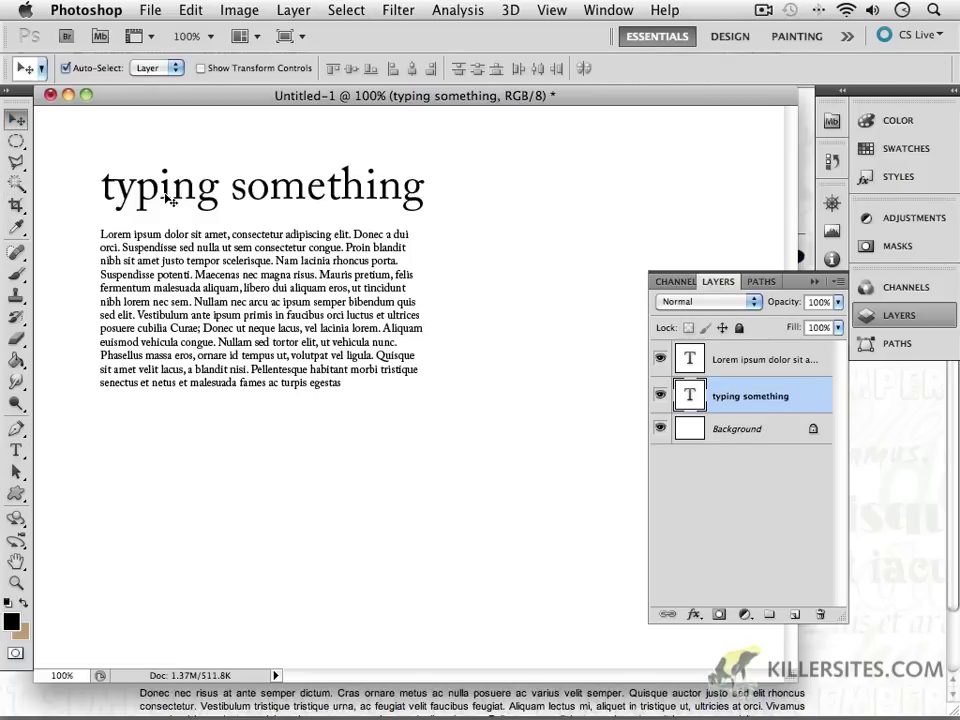
Nudge the 'typing something' heading down and narrow the Lorem Ipsum text box into a sixteen-line column.
left_click_drag(168, 200, 167, 206)
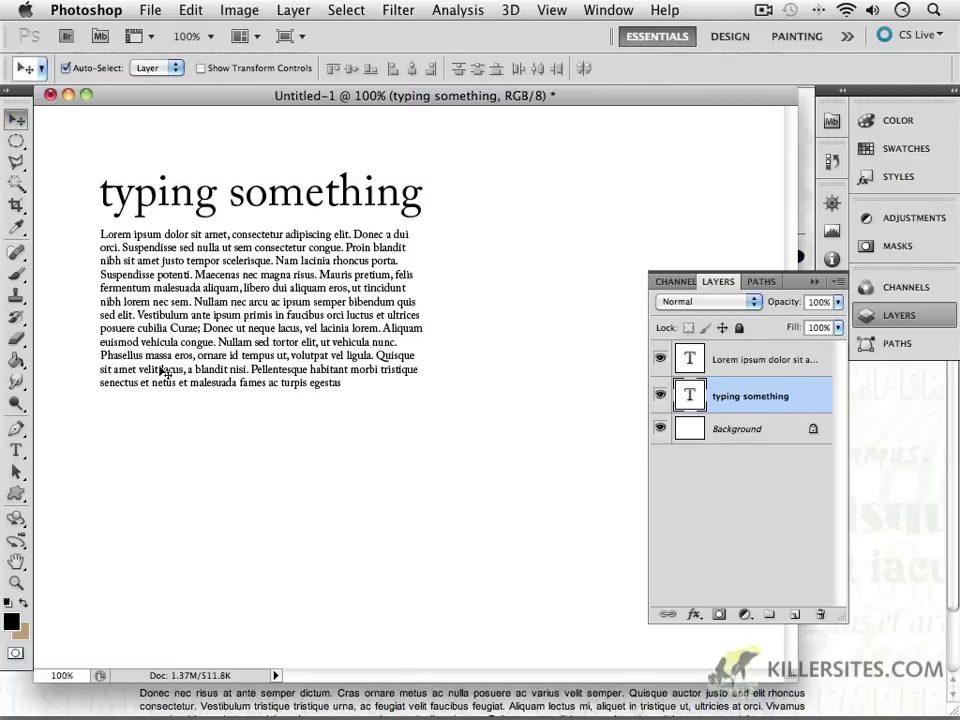
left_click(214, 248)
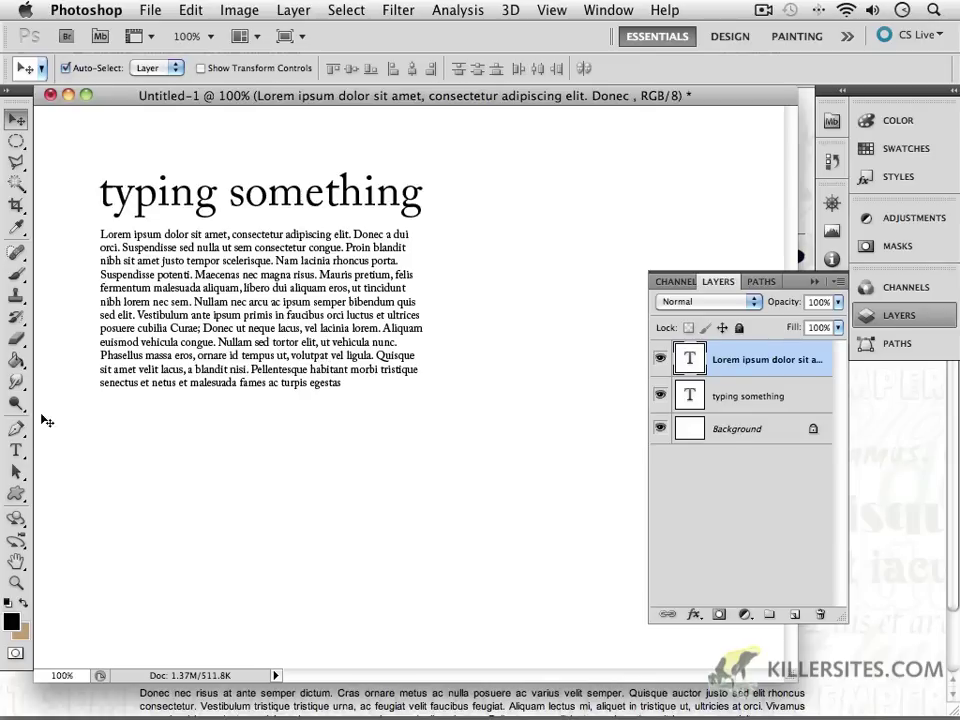
left_click(16, 450)
left_click(196, 232)
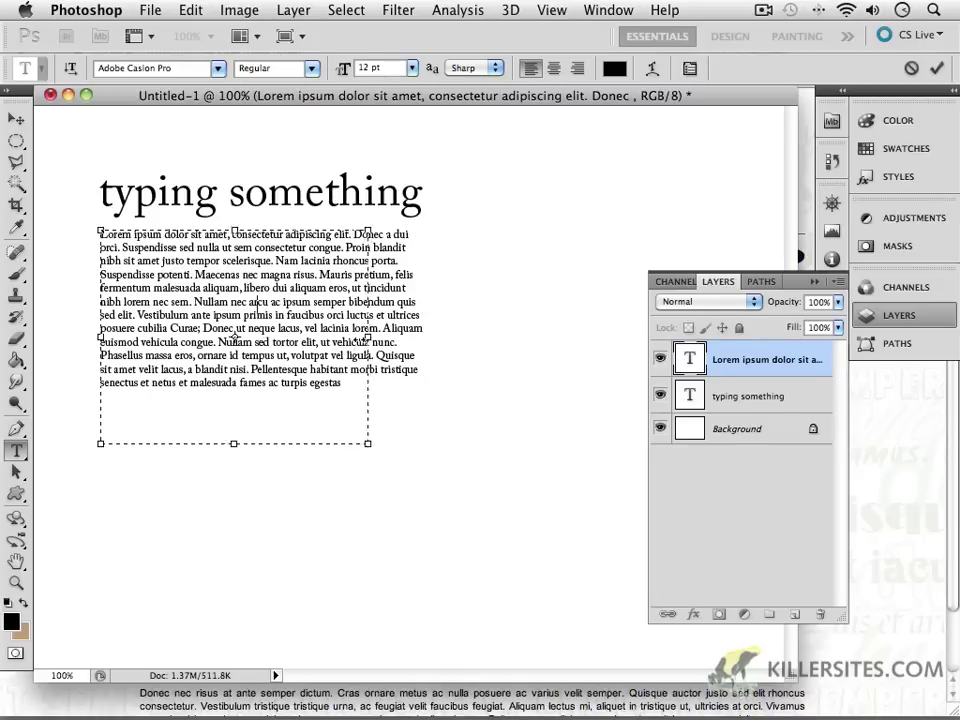
left_click_drag(426, 337, 332, 352)
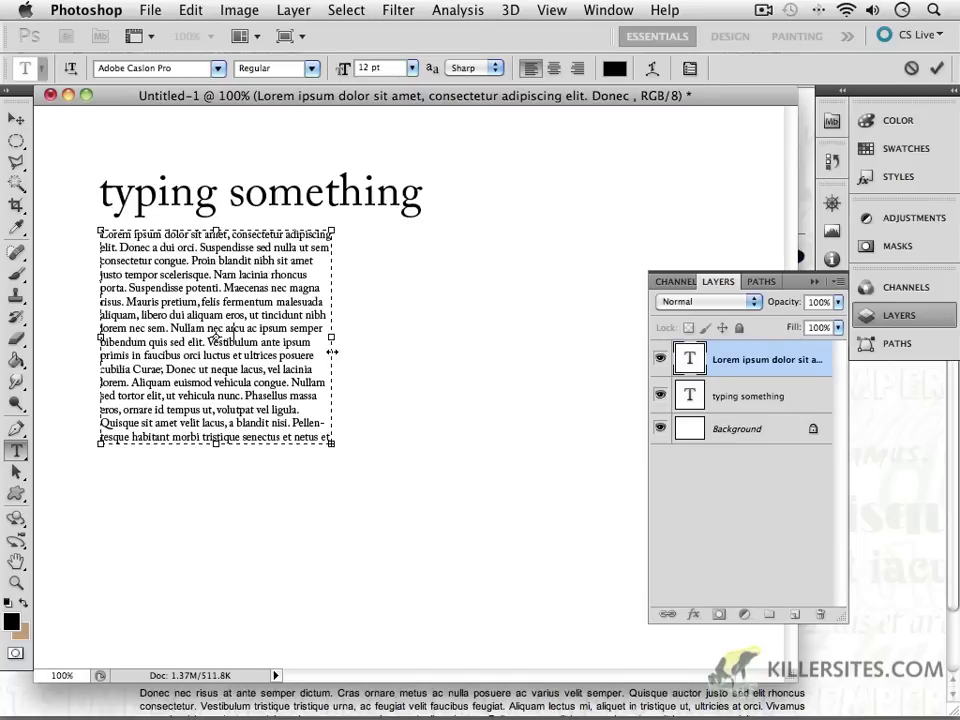
left_click(16, 118)
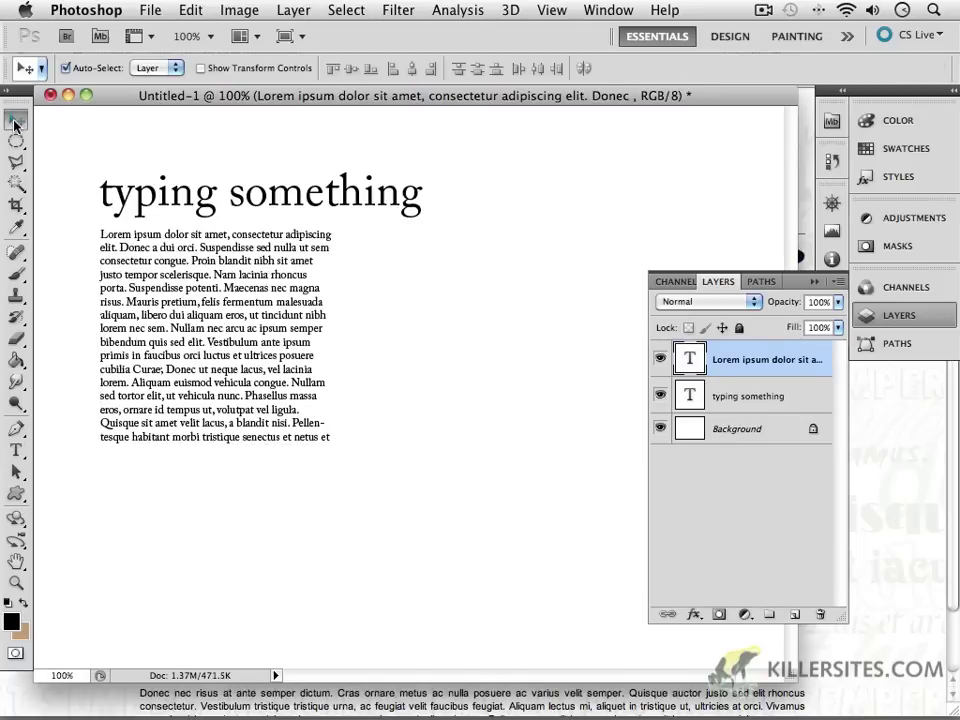